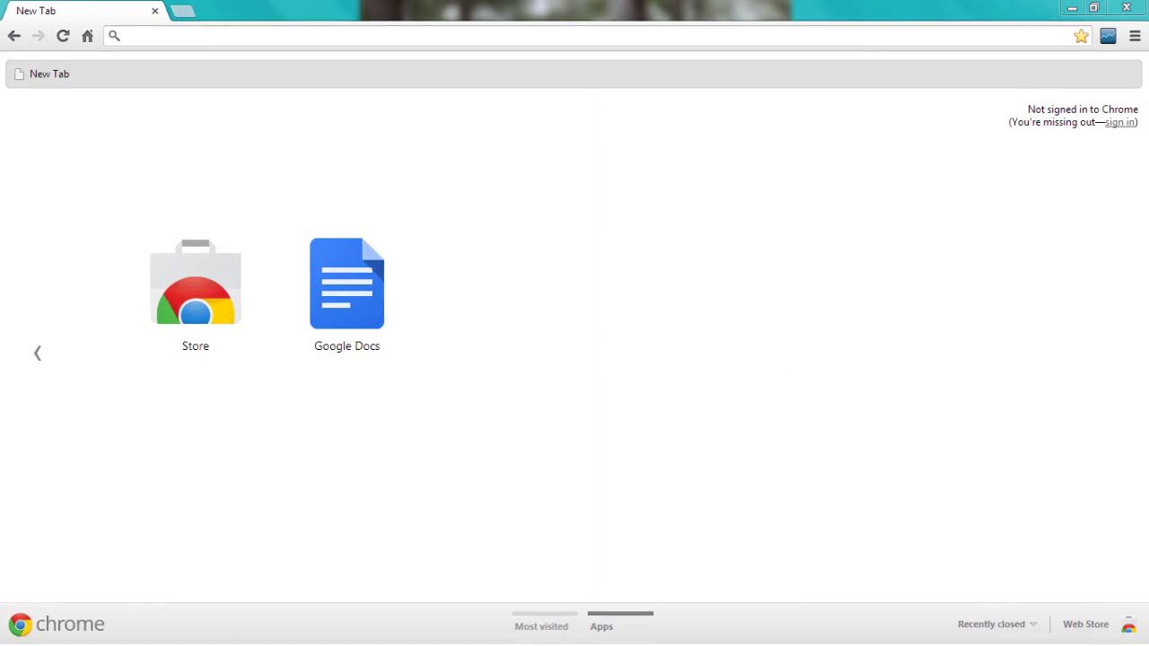
- Open Chrome's History page in a new tab from the Chrome menu
key(super)
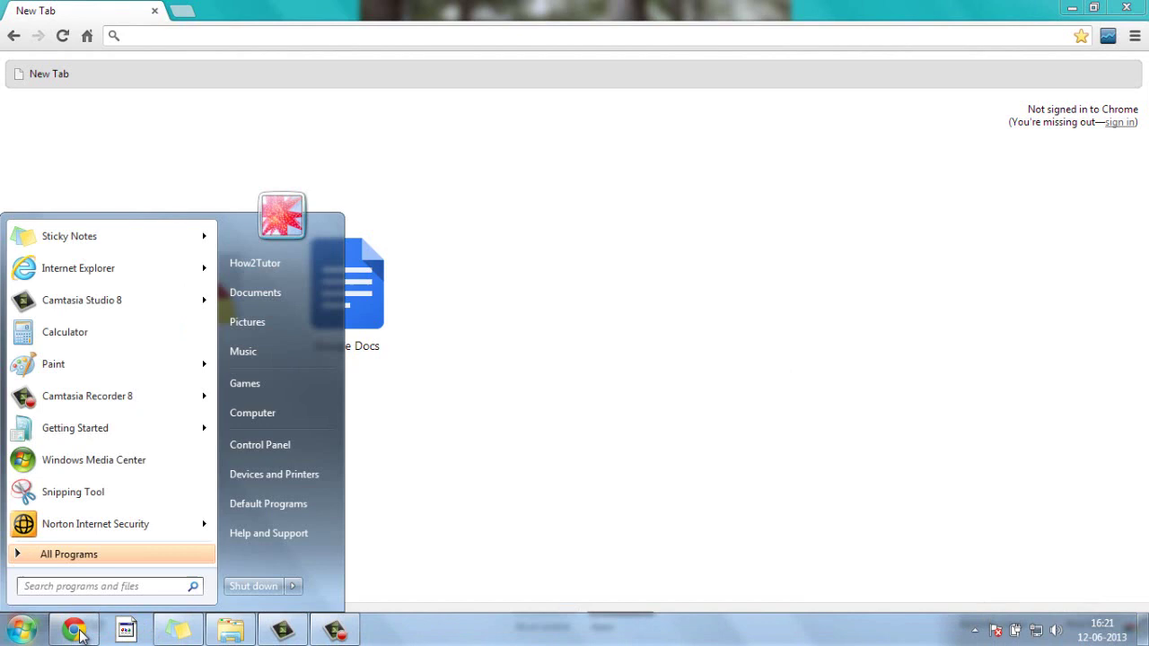
click(541, 7)
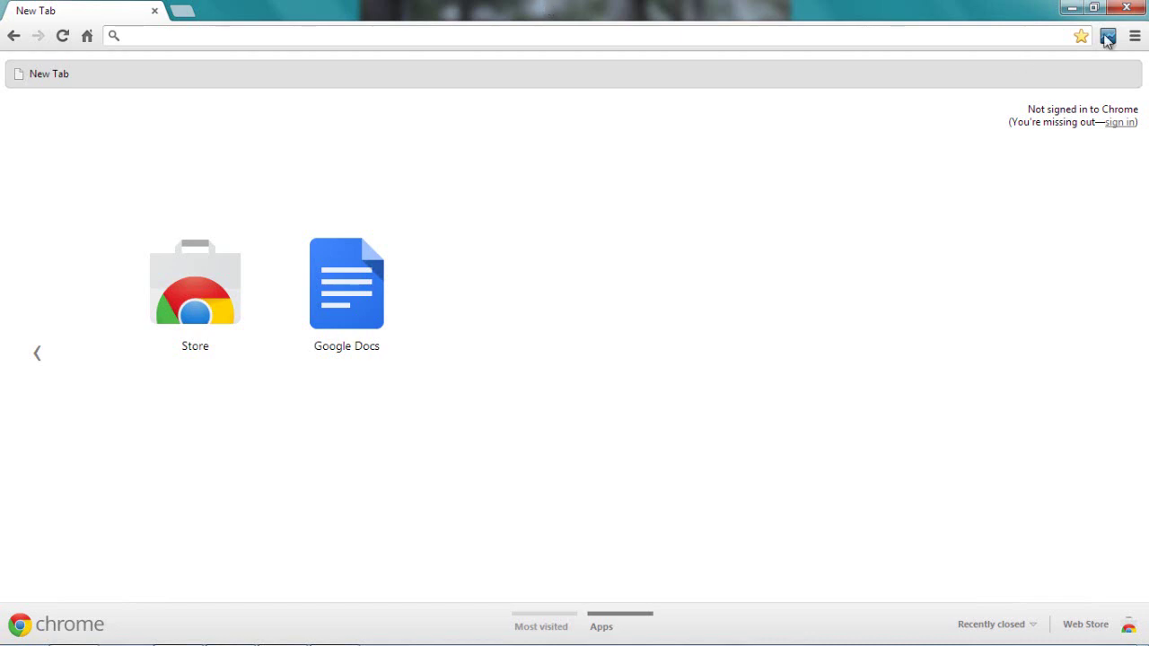
click(1137, 36)
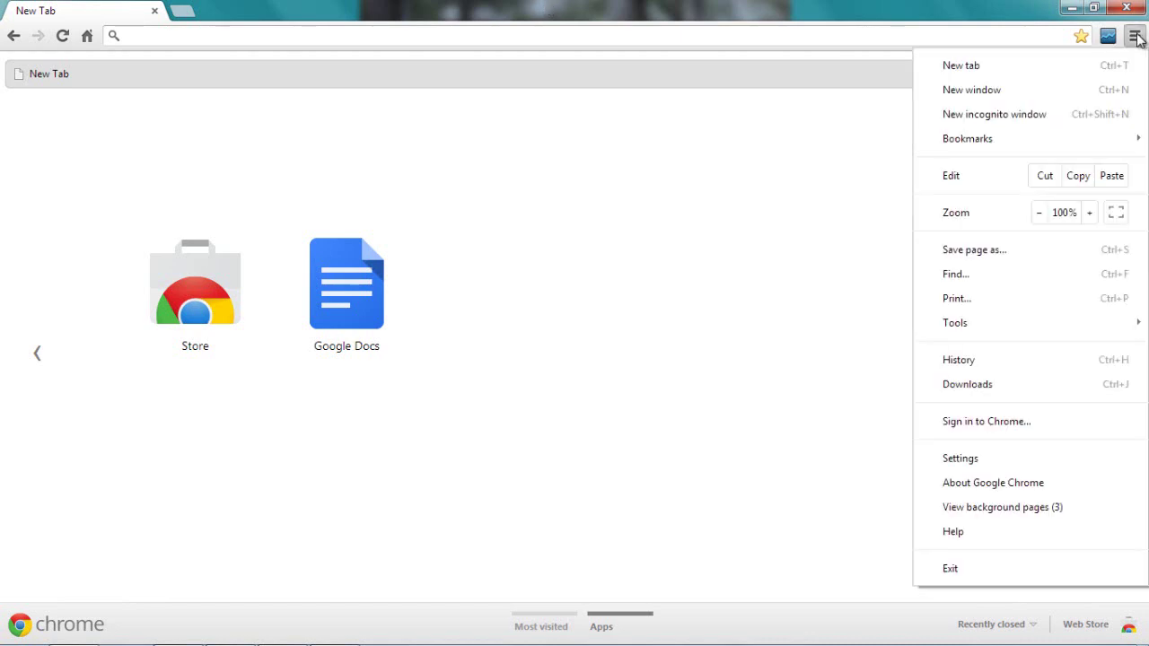
click(1013, 364)
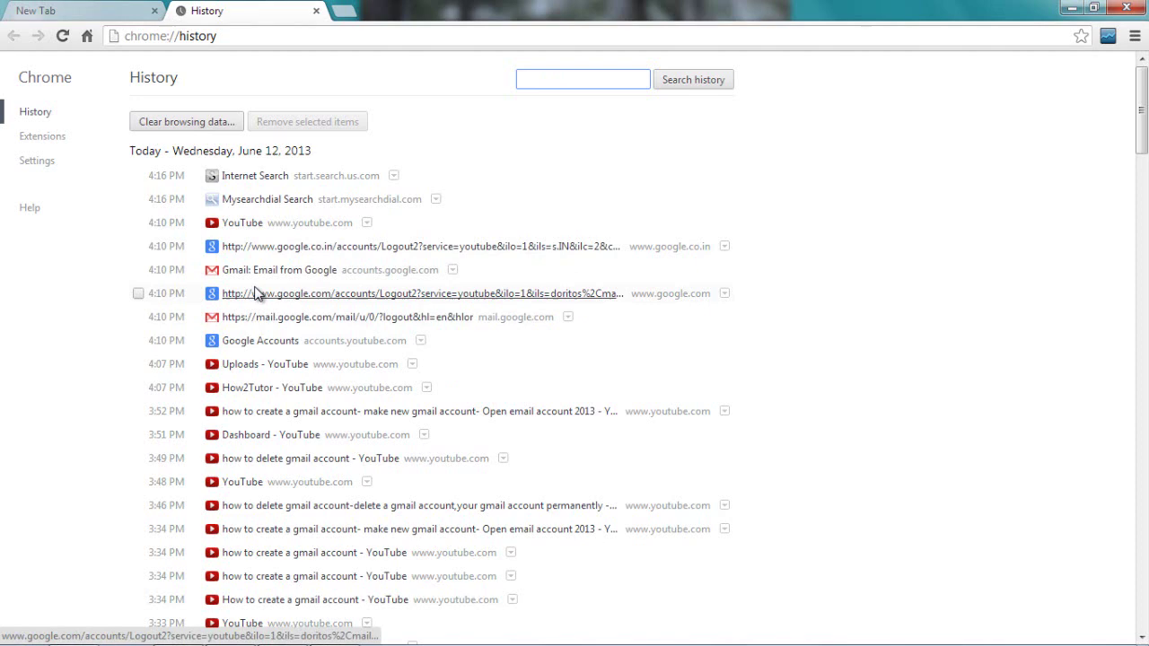
- Load the older history page of repeated 'how to create a website for free' searches
scroll(303, 386, down, 3)
scroll(308, 390, down, 3)
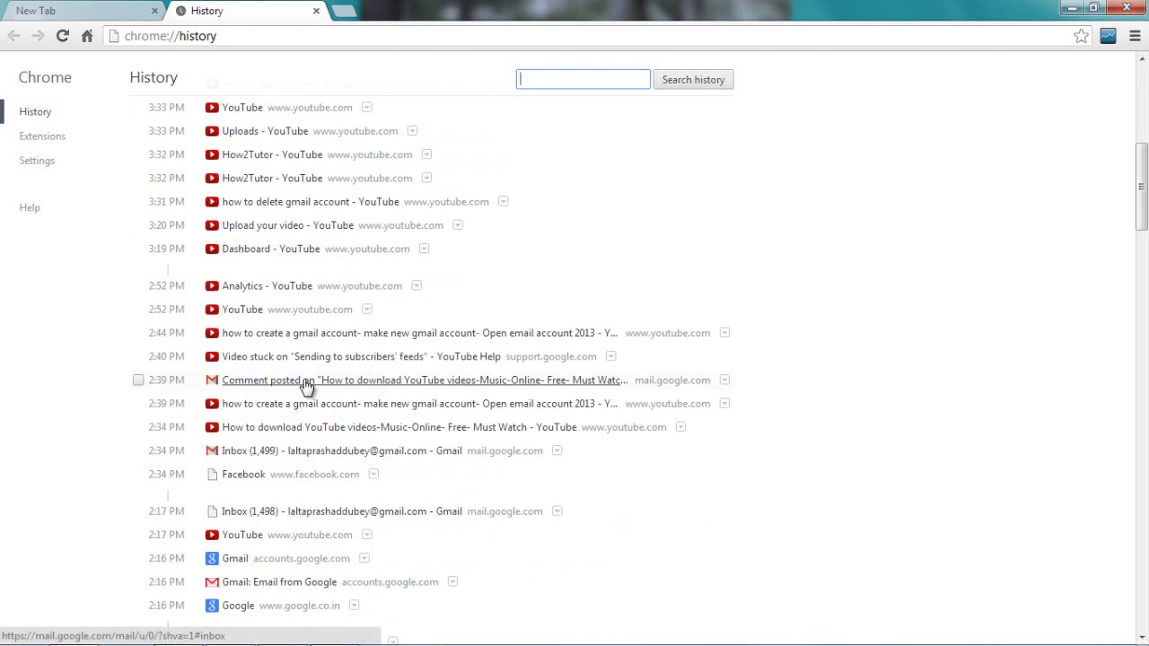
scroll(305, 385, down, 4)
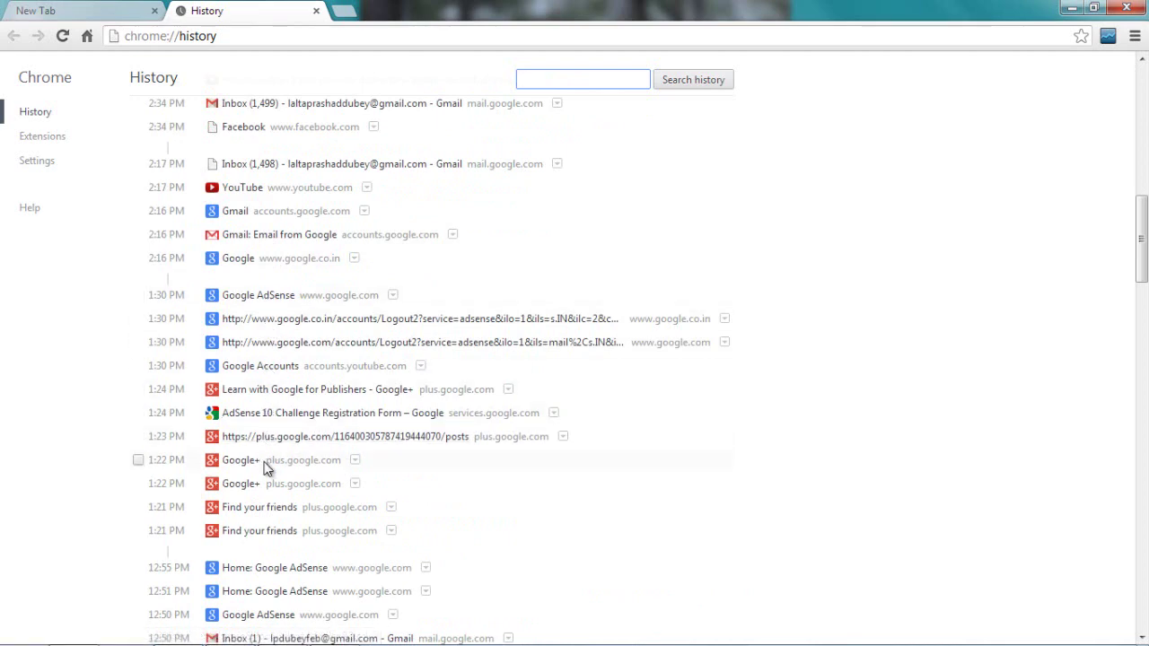
scroll(264, 461, down, 4)
scroll(264, 461, down, 1)
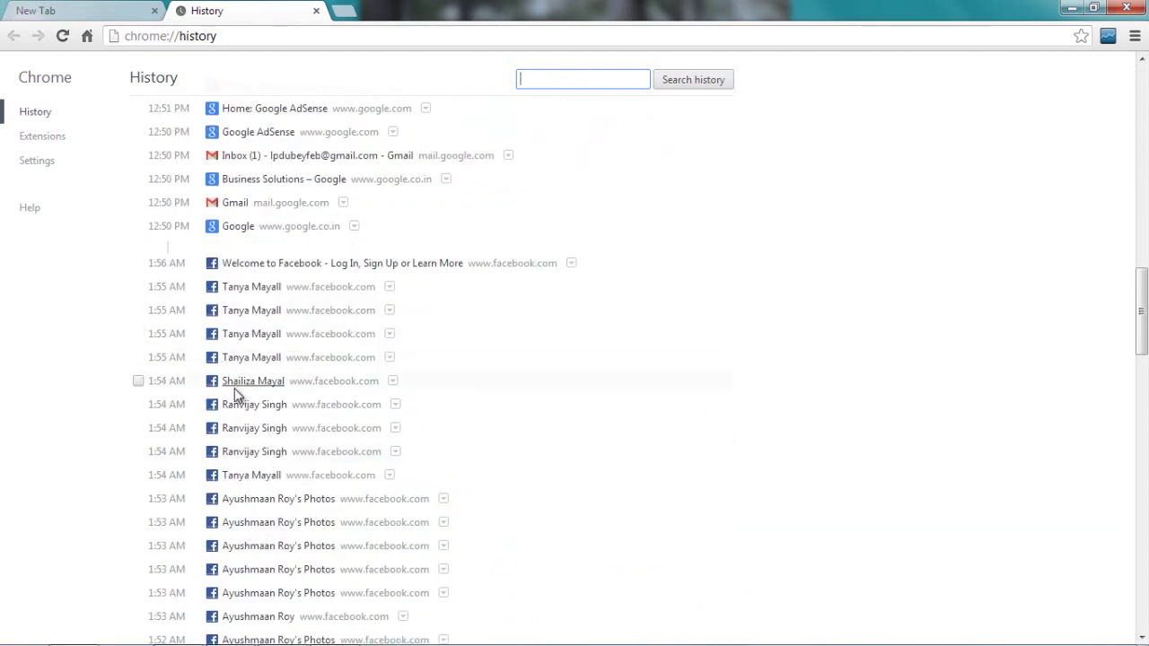
scroll(229, 422, down, 10)
scroll(230, 465, down, 4)
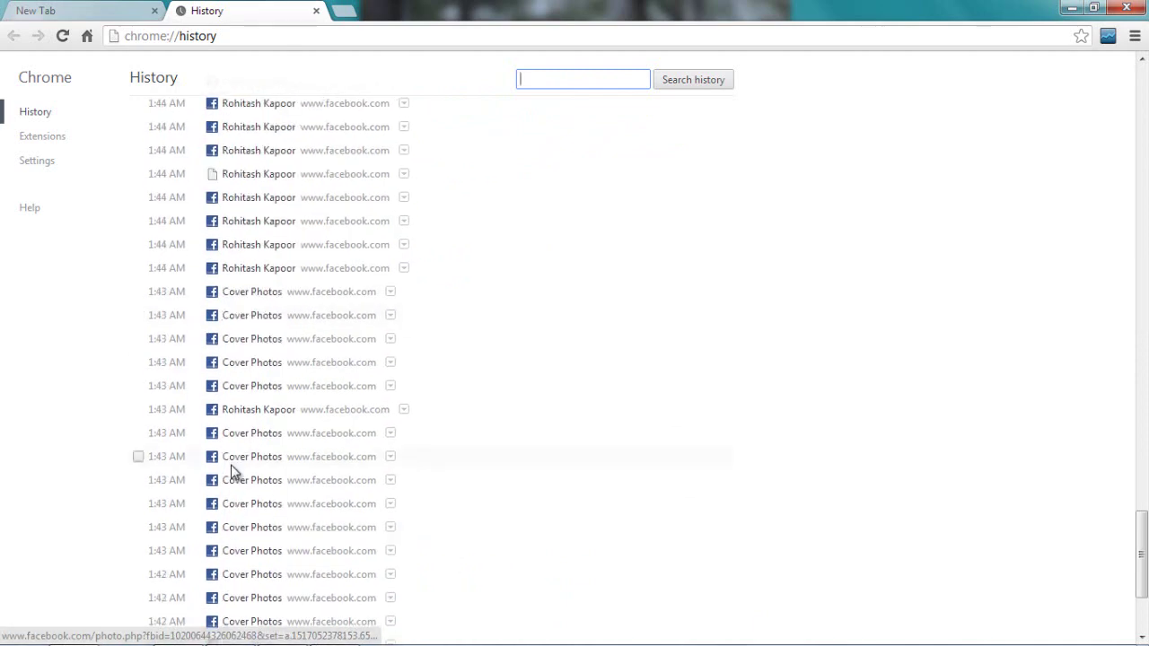
scroll(231, 465, down, 3)
click(712, 623)
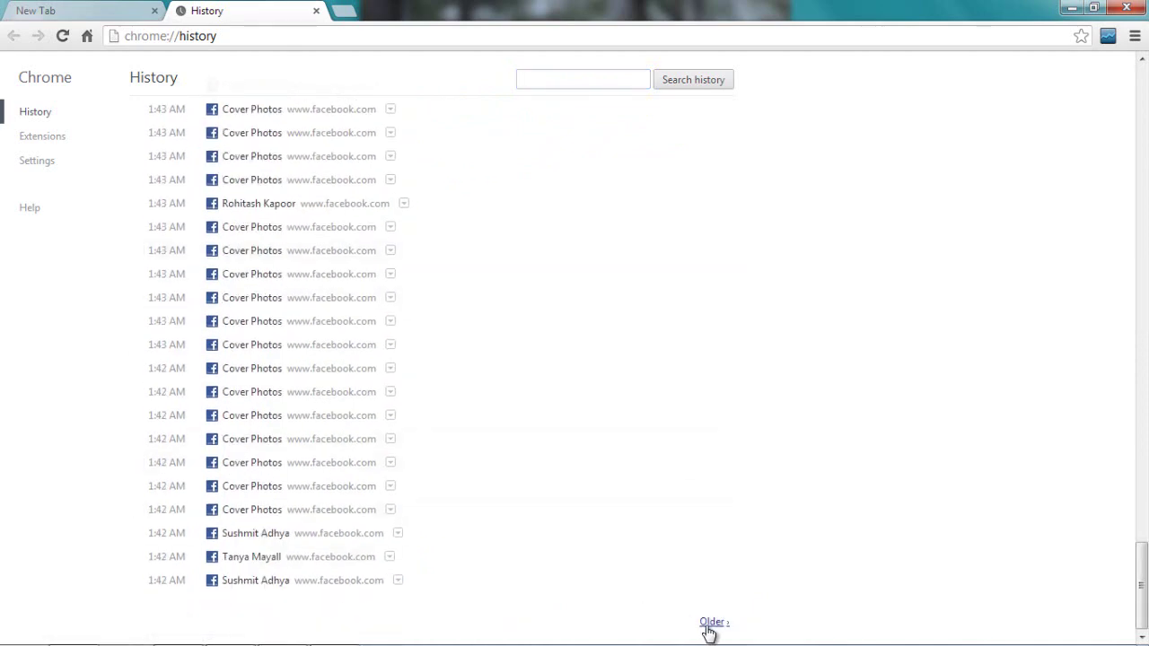
scroll(542, 443, down, 20)
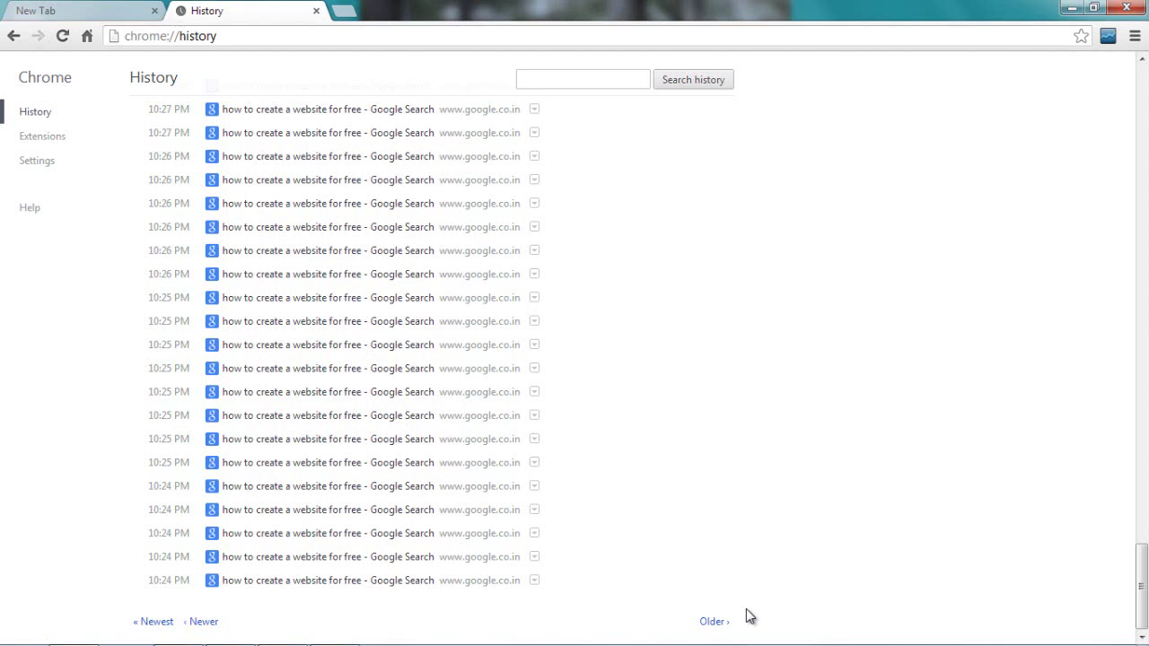
- Return to the newest entries and delete the six from Internet Search to the google.com logout page
click(156, 623)
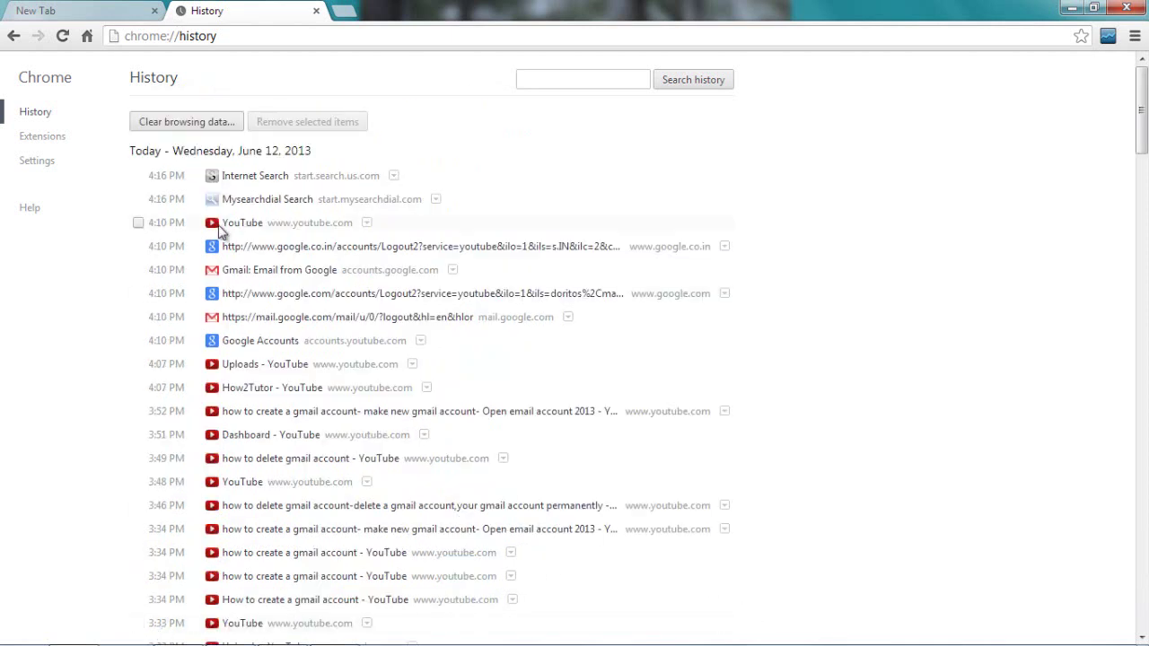
click(137, 176)
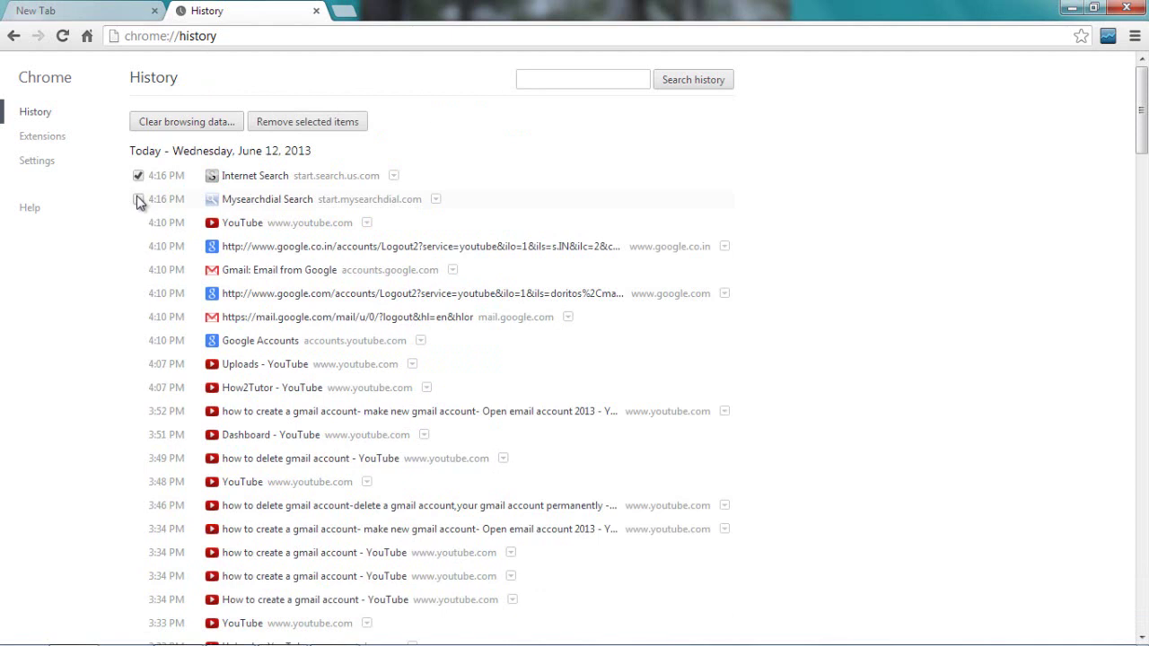
click(138, 199)
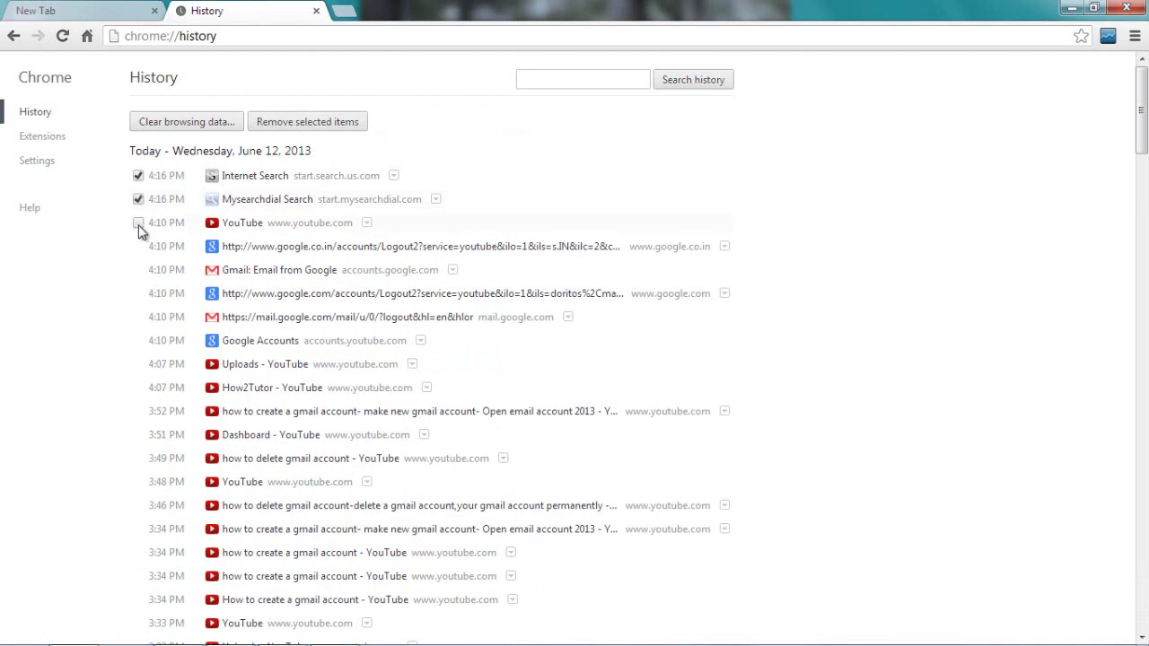
click(138, 270)
click(138, 295)
click(282, 128)
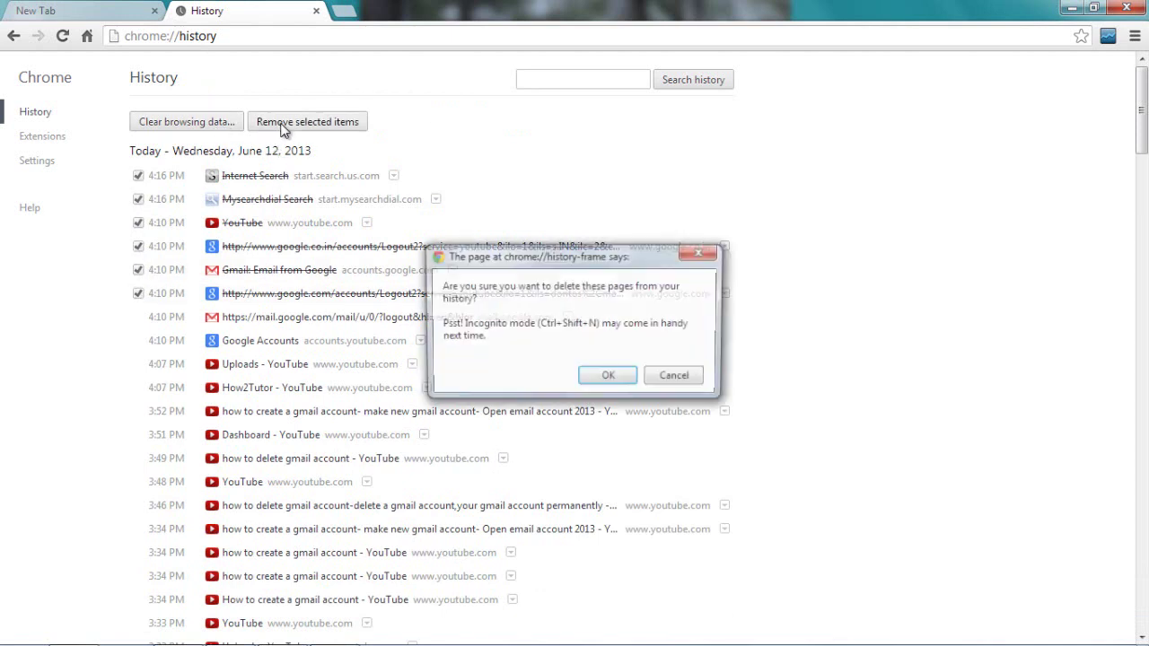
click(597, 381)
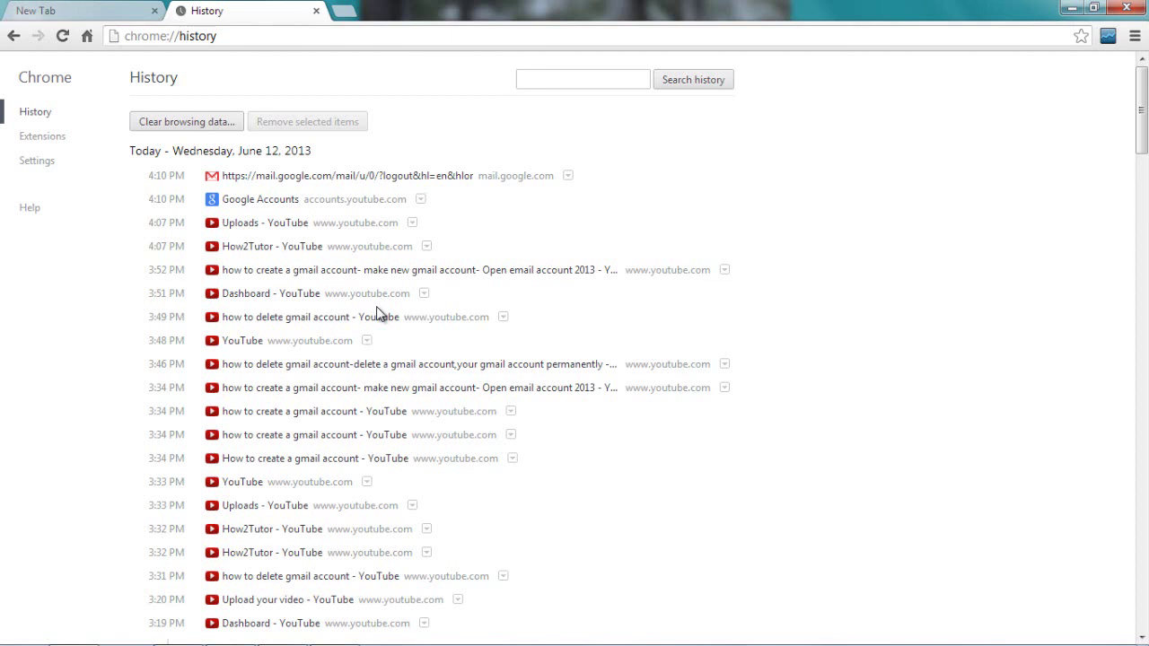
- Open the Clear browsing data dialog from the History page
click(188, 123)
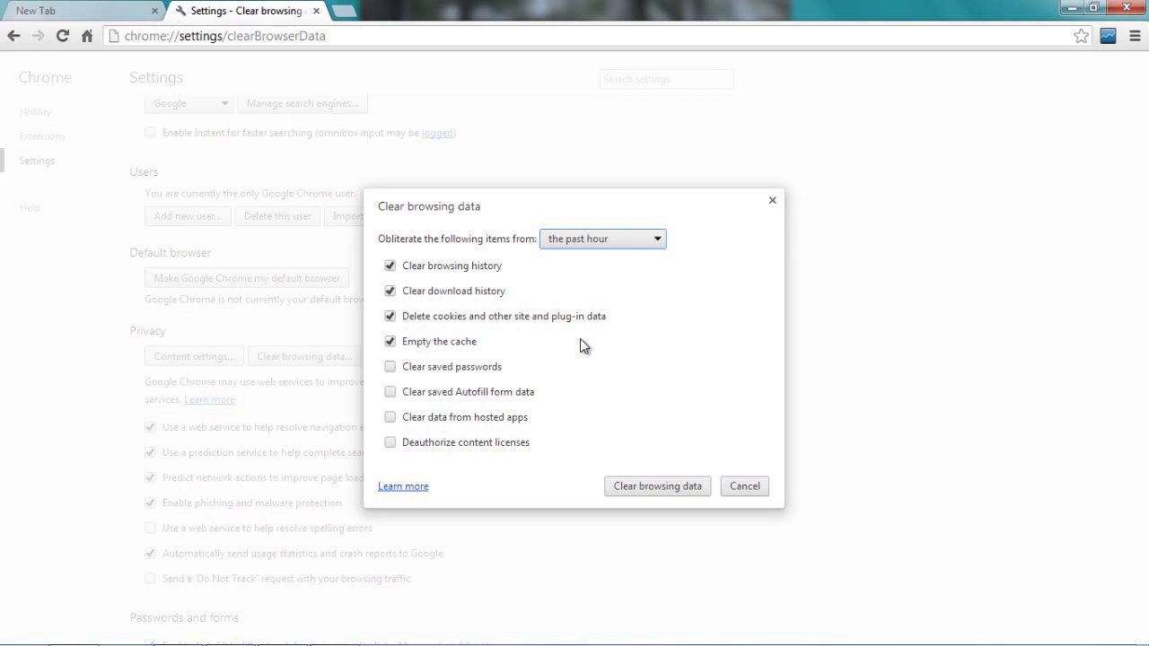
- Set the range to the beginning of time and add passwords, Autofill, hosted app data and content licenses
click(604, 244)
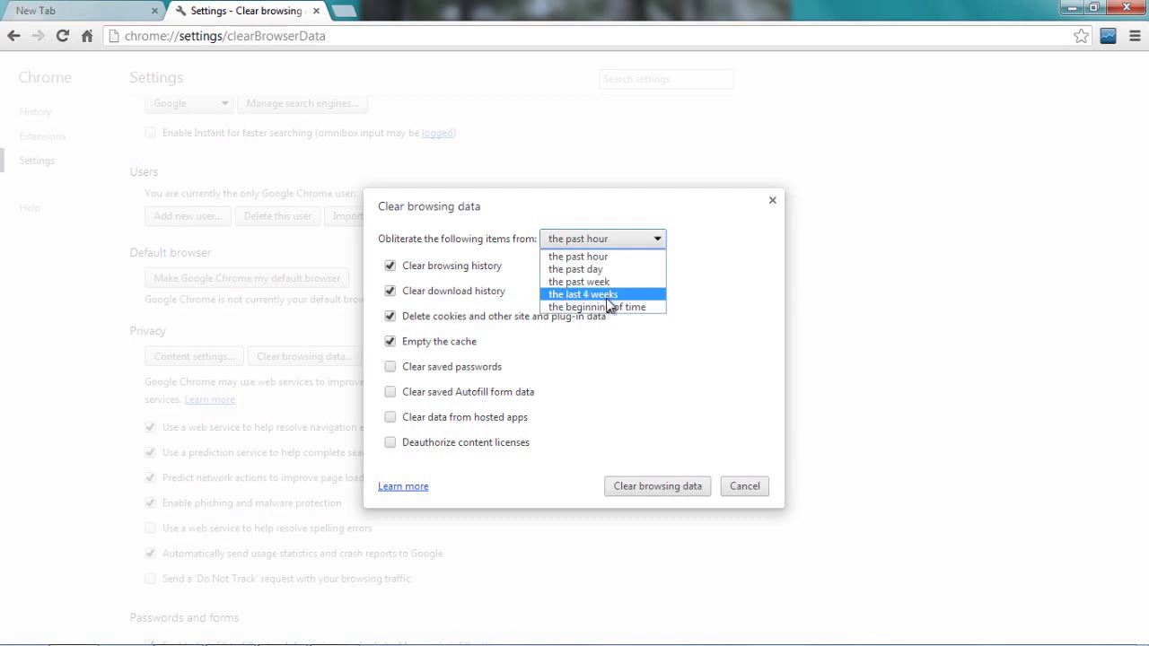
click(604, 309)
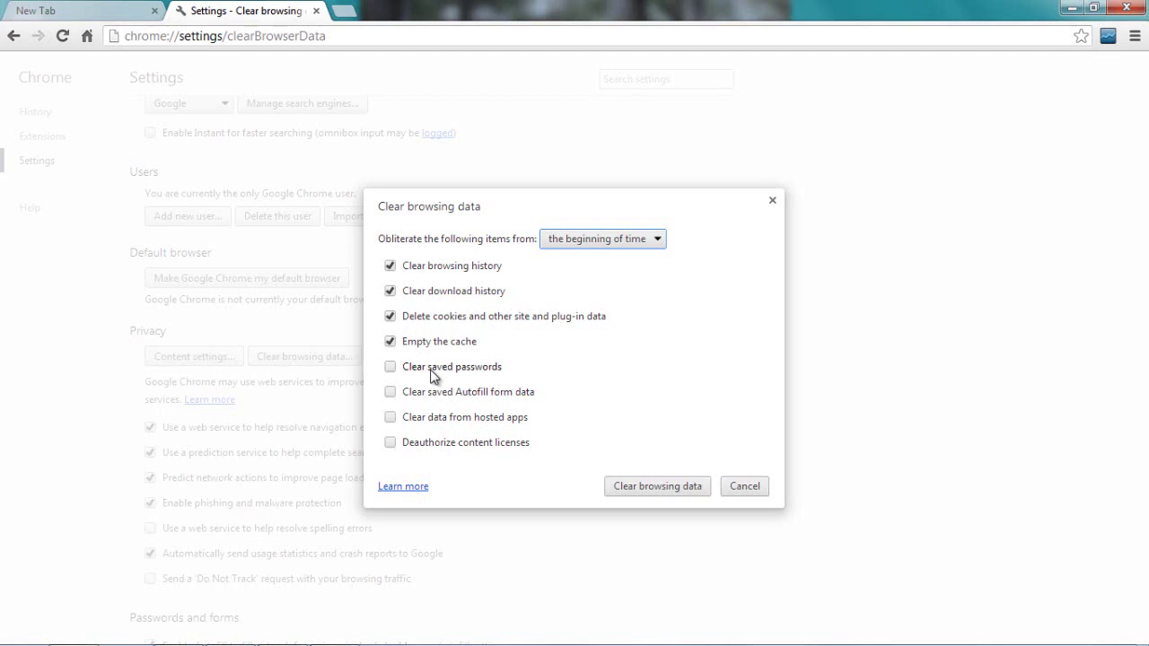
click(431, 369)
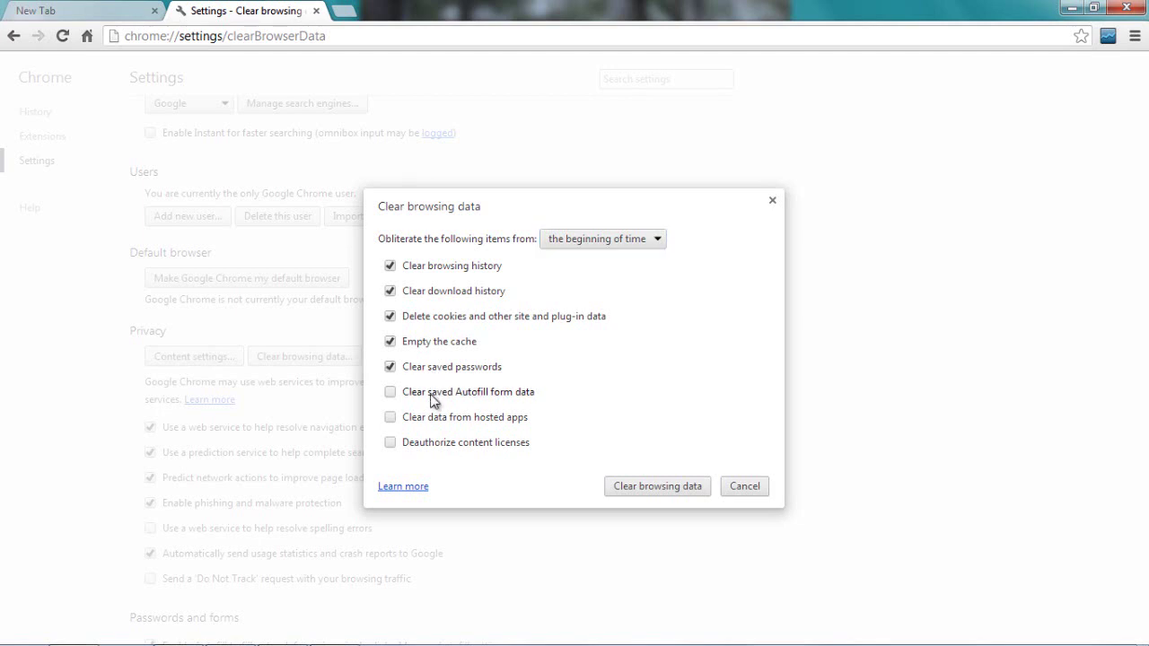
click(431, 395)
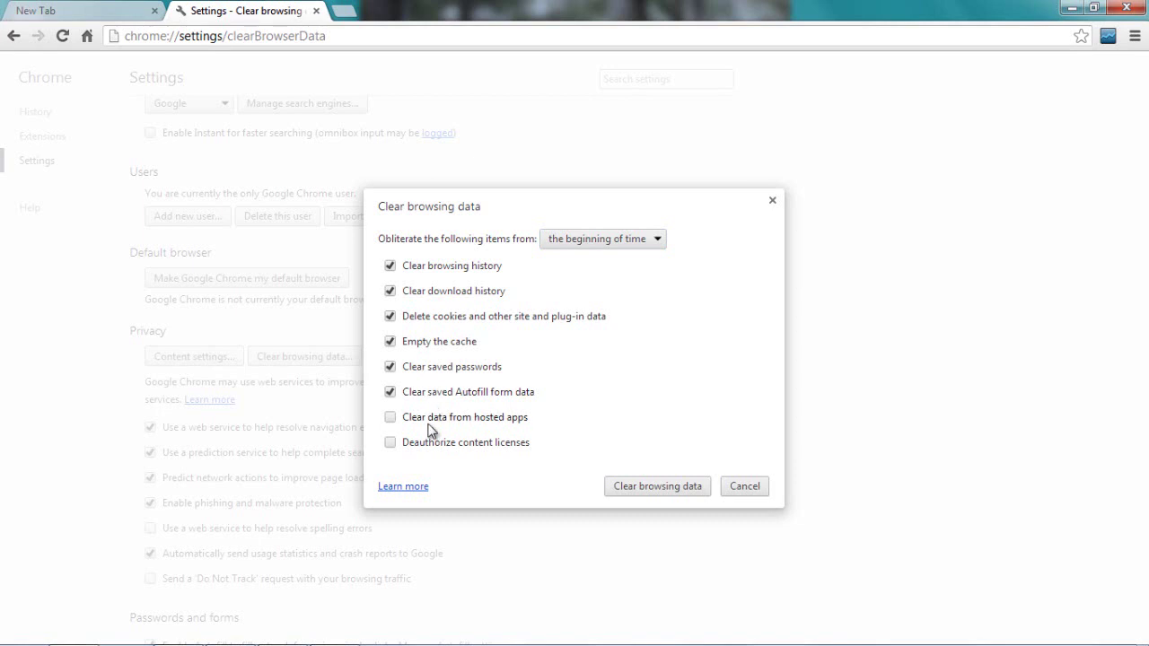
click(429, 430)
click(428, 448)
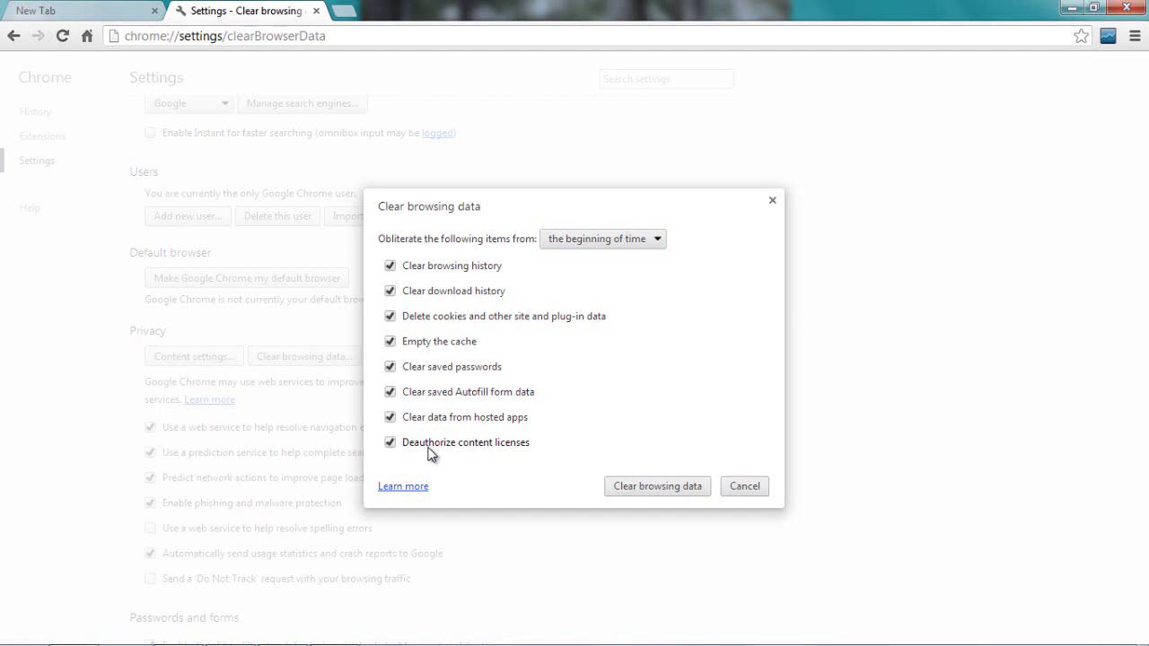
- Clear all the selected browsing data and confirm the History page is empty
click(655, 492)
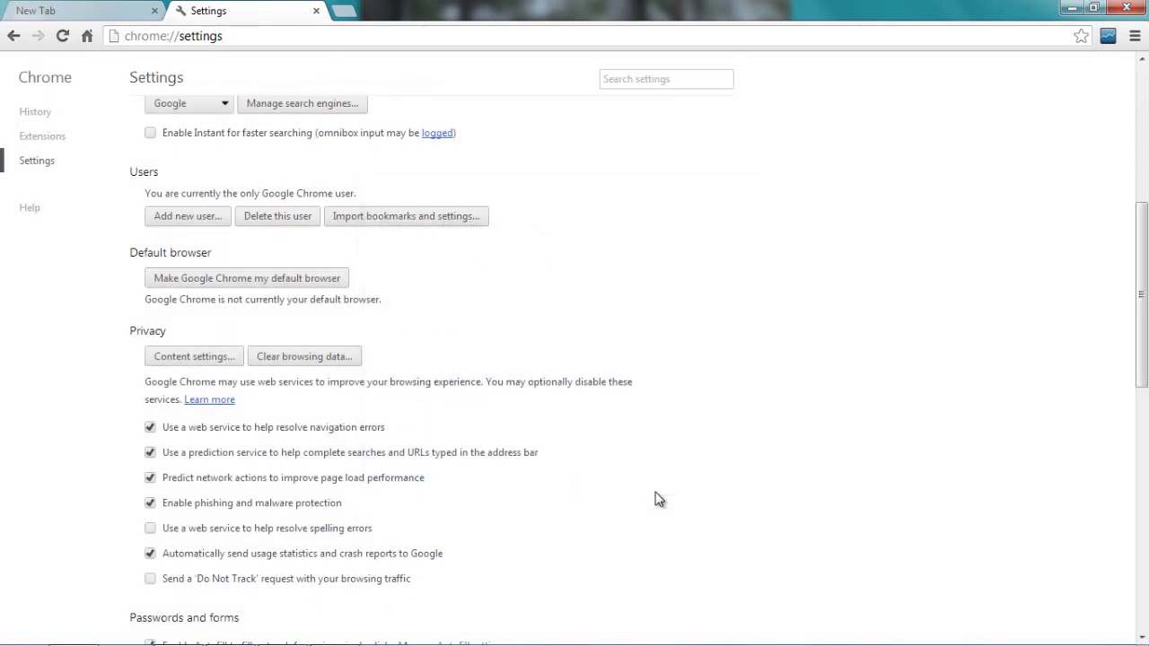
scroll(655, 500, up, 5)
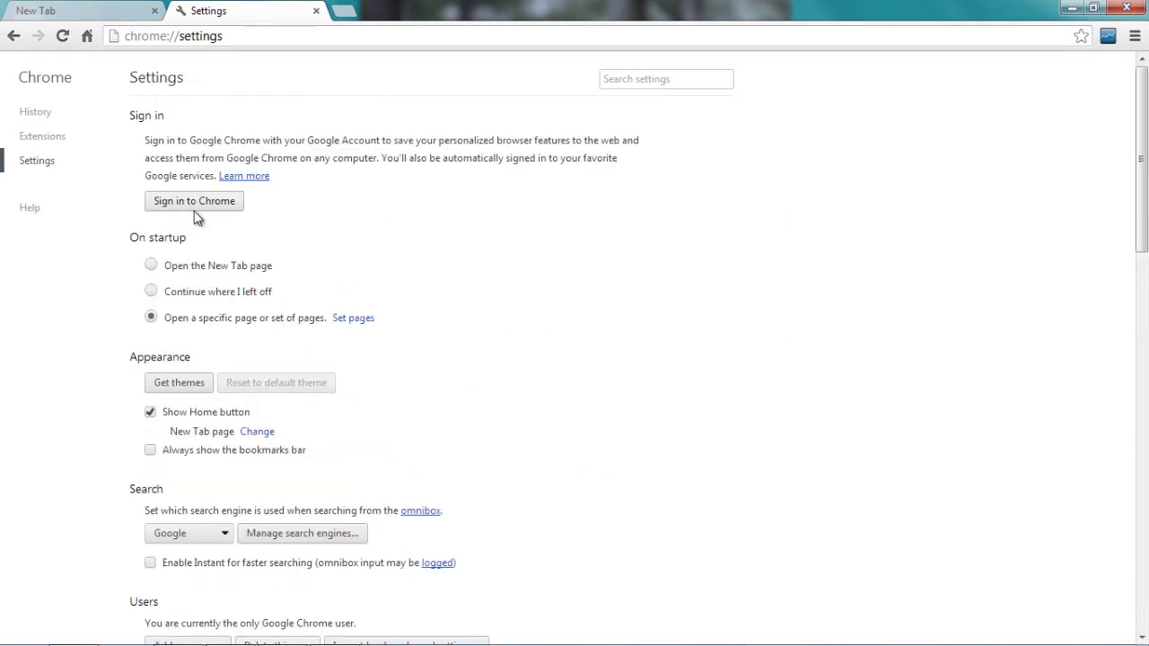
click(45, 114)
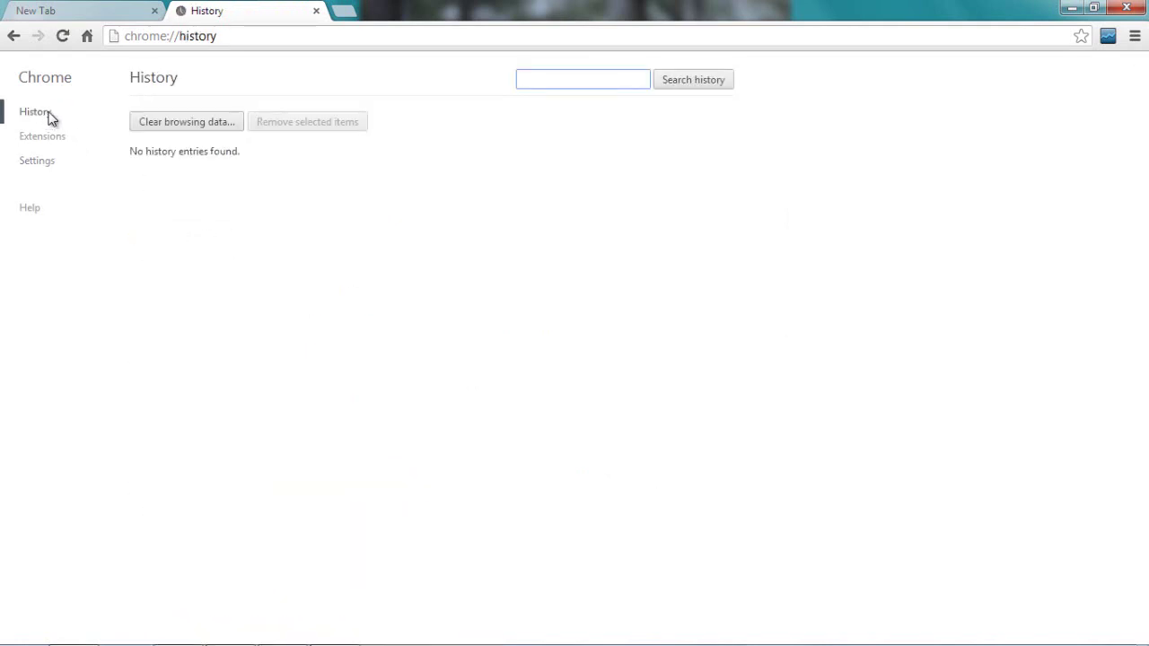